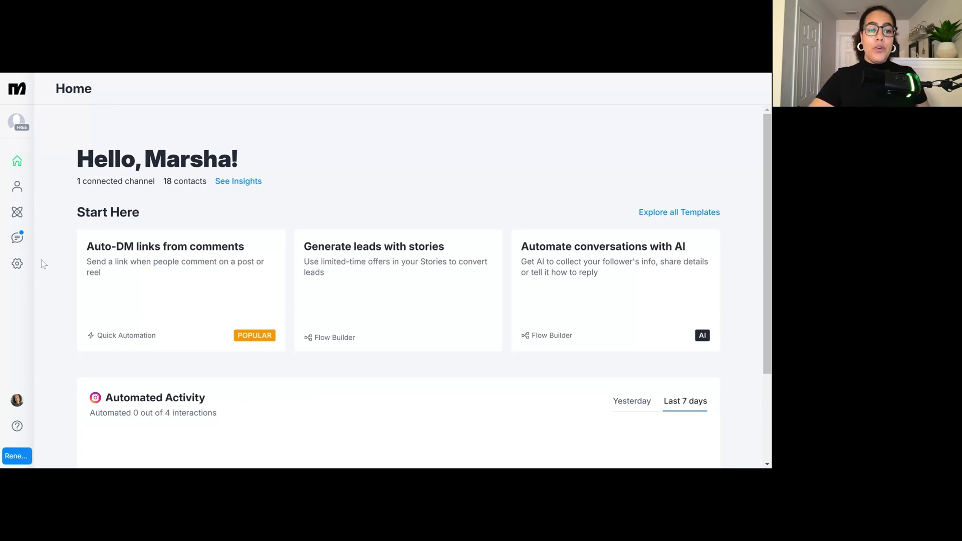
Save a Messenger greeting text starting "We're so glad you're here!" that introduces the church and asks how it can serve, and preview it
{"action": "left_click", "coordinate": [17, 266]}
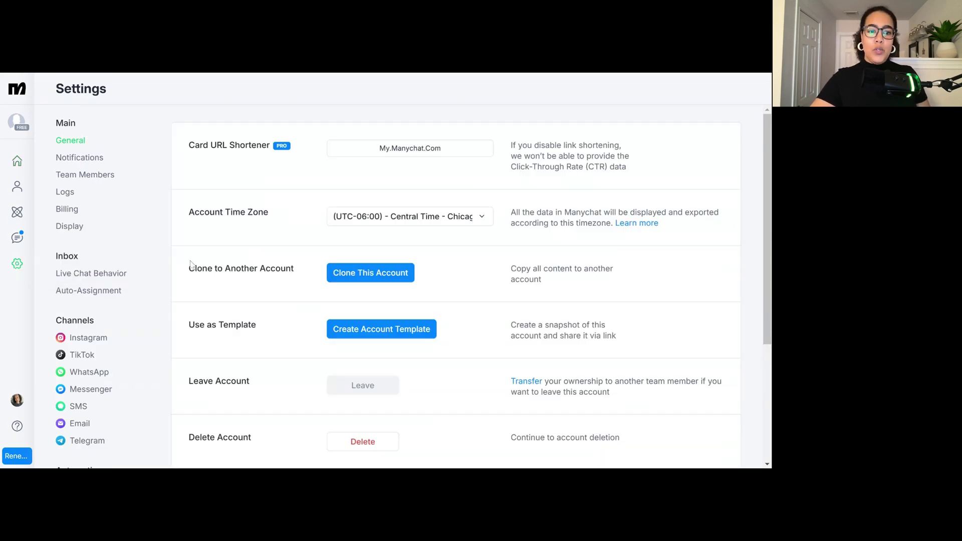
{"action": "left_click", "coordinate": [100, 389]}
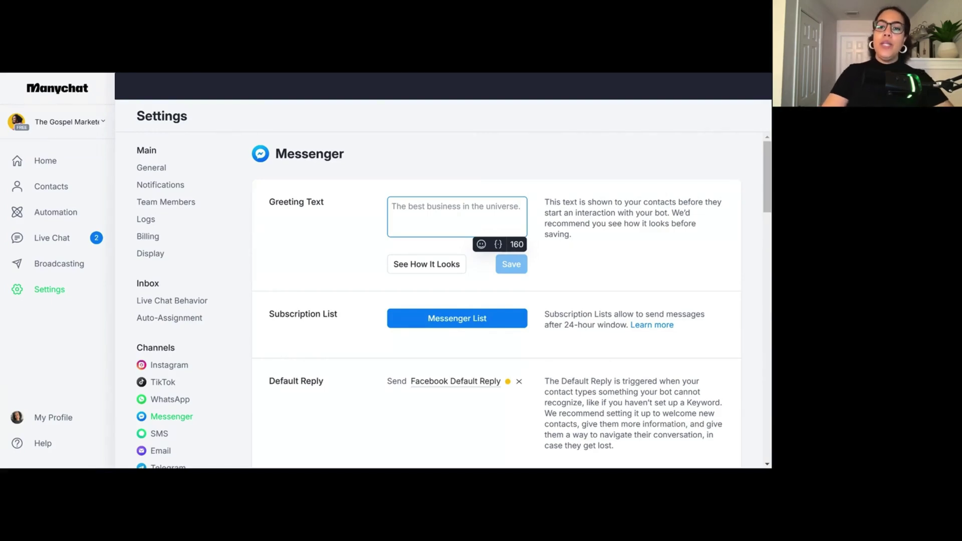
{"action": "type", "text": "We’re so glad you’re here! Our church is all about faith, family, and community, and we’d love to connect with you! Let us know how we can serve you today."}
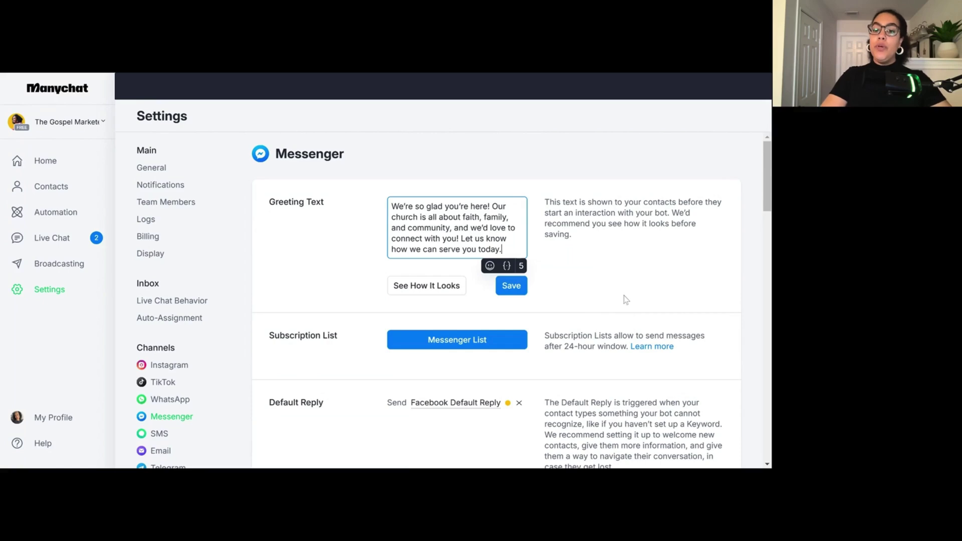
{"action": "left_click", "coordinate": [515, 289]}
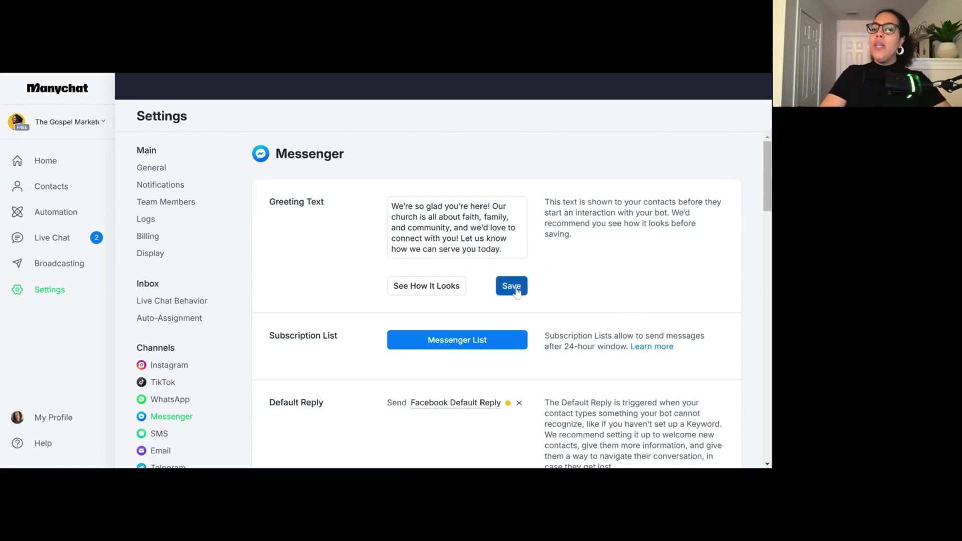
{"action": "left_click", "coordinate": [434, 288]}
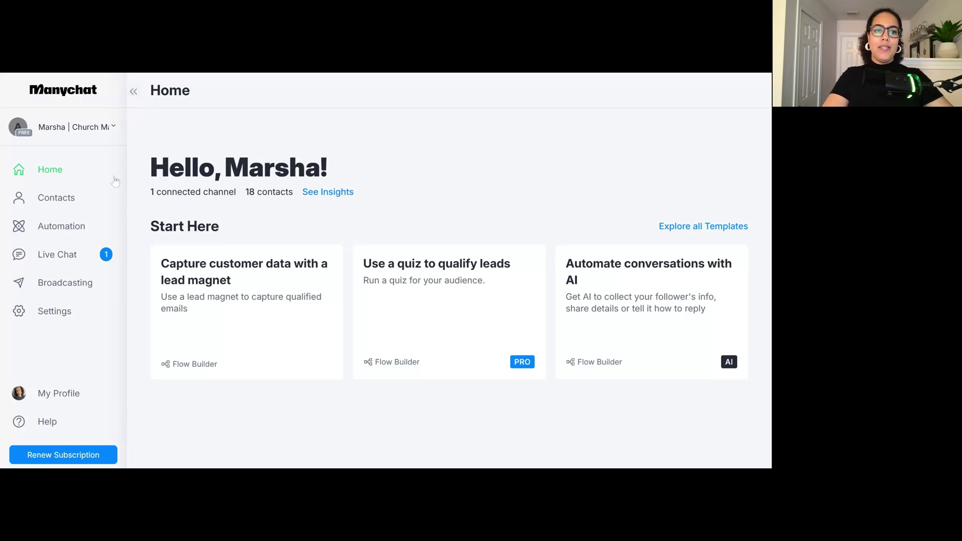
Create a new automation with a Facebook Send Message step, and arrange the trigger and message blocks on the canvas
{"action": "left_click", "coordinate": [46, 229]}
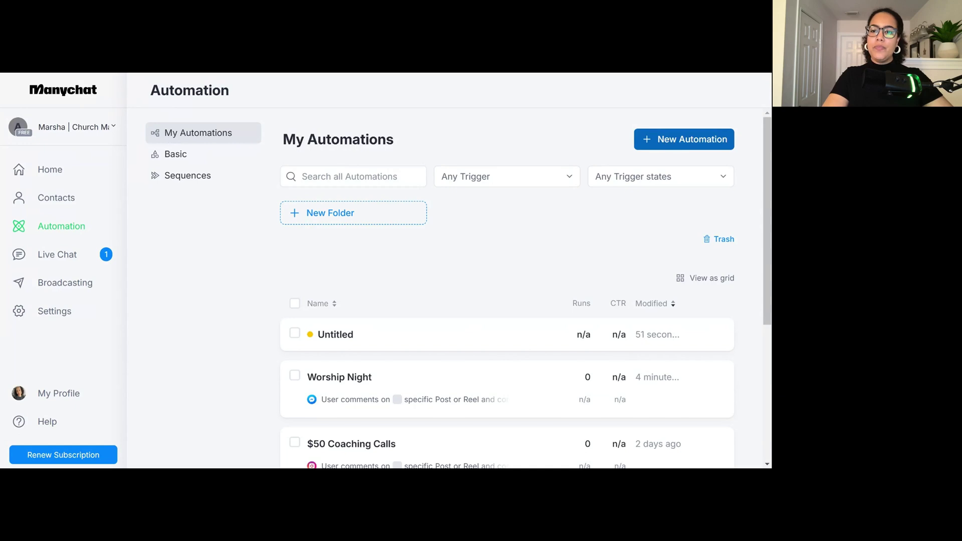
{"action": "left_click", "coordinate": [670, 141]}
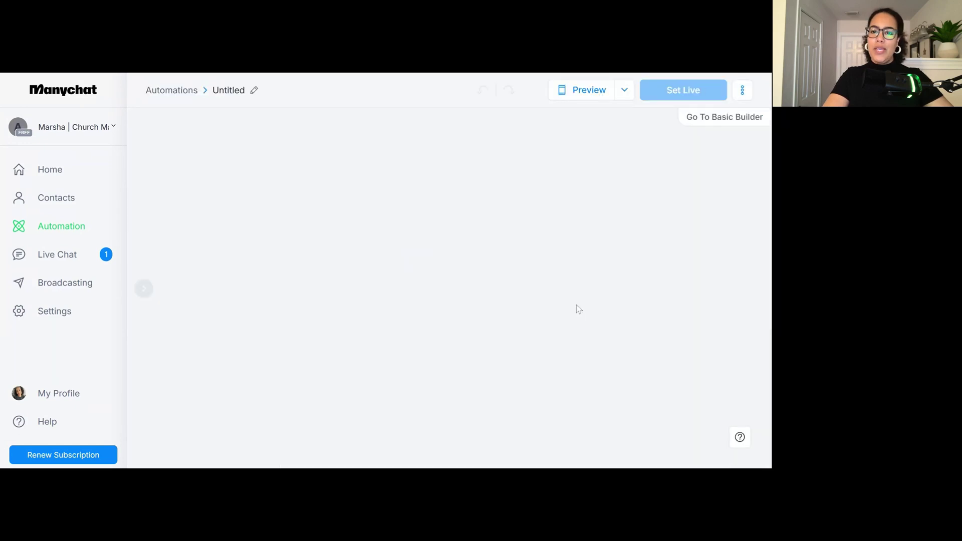
{"action": "left_click_drag", "start_coordinate": [491, 255], "coordinate": [378, 277]}
{"action": "left_click_drag", "start_coordinate": [662, 253], "coordinate": [614, 239]}
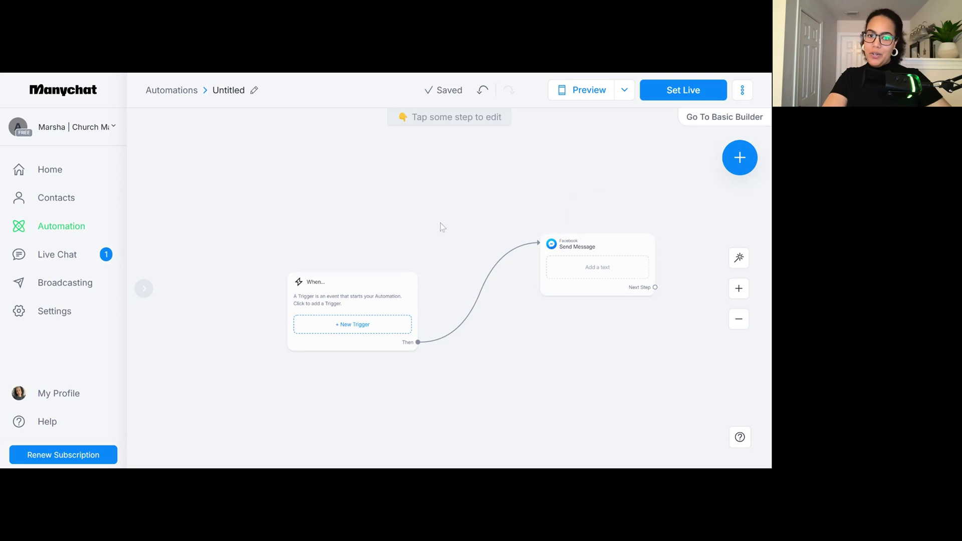
Add a Facebook Comments trigger that starts the automation when a user comments on a post
{"action": "left_click", "coordinate": [343, 329]}
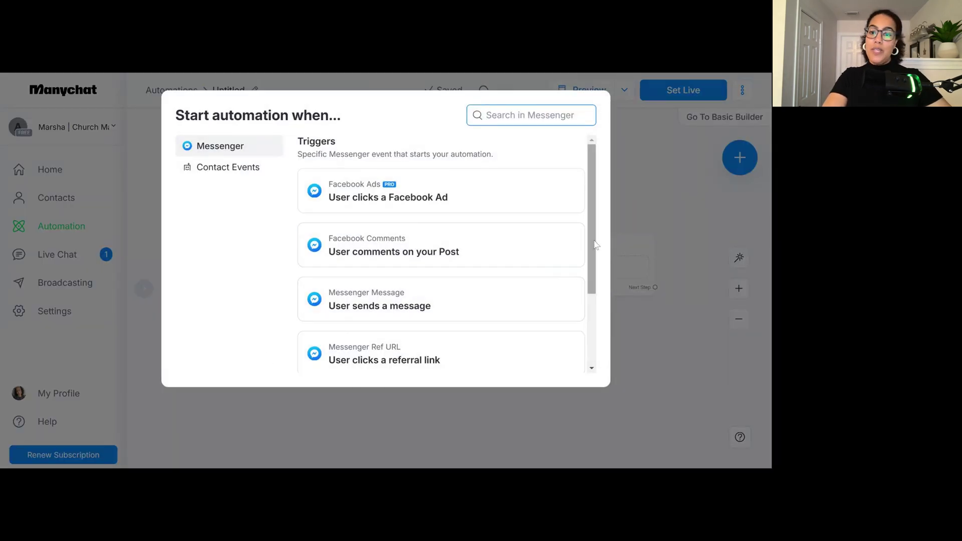
{"action": "left_click_drag", "start_coordinate": [599, 209], "coordinate": [591, 224]}
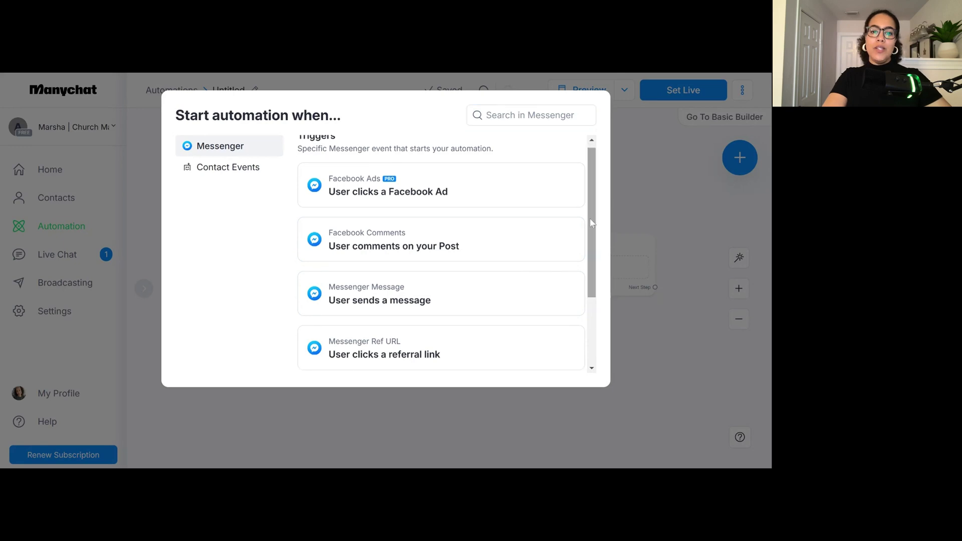
{"action": "left_click", "coordinate": [409, 243]}
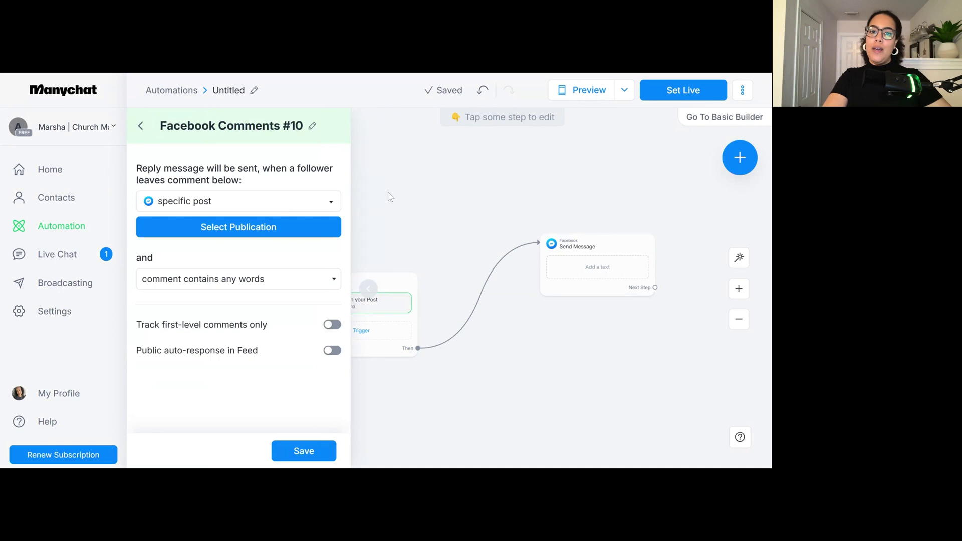
Rename the untitled automation to "Worship Night"
{"action": "left_click", "coordinate": [253, 93]}
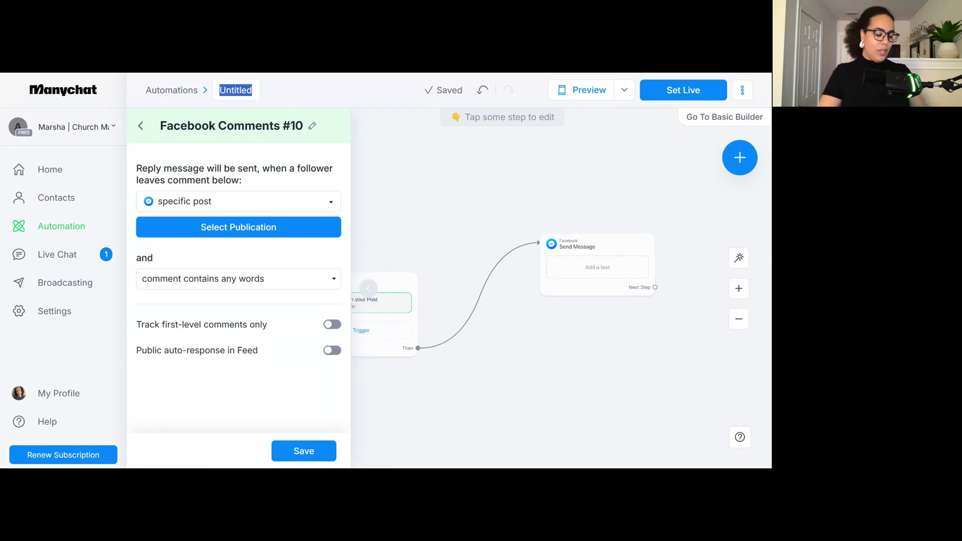
{"action": "type", "text": "Wo"}
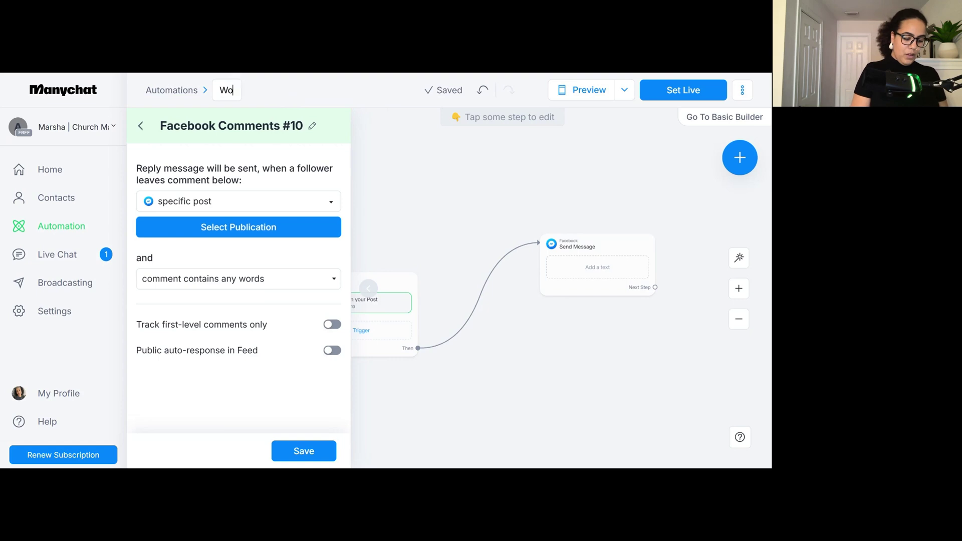
{"action": "type", "text": "rship A"}
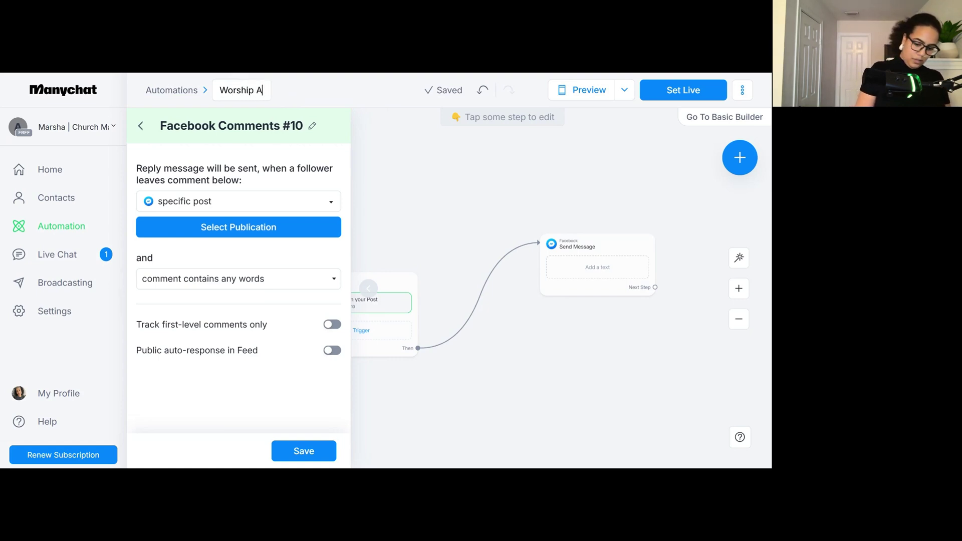
{"action": "key", "text": "BackSpace"}
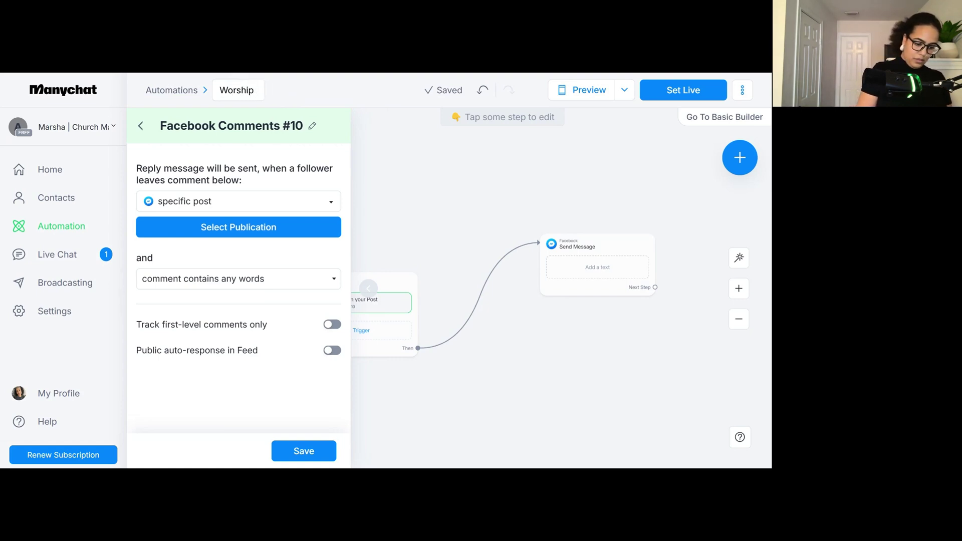
{"action": "type", "text": "Night"}
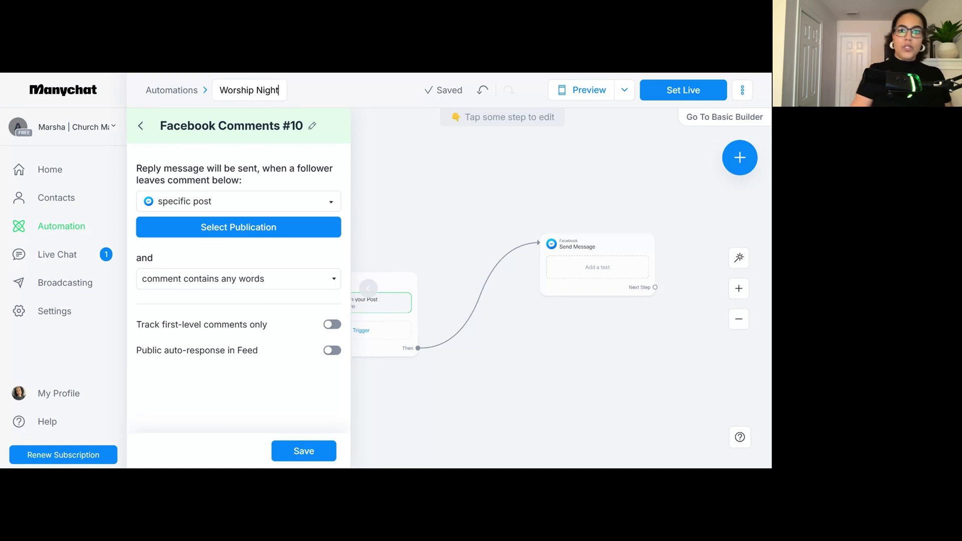
{"action": "key", "text": "Return"}
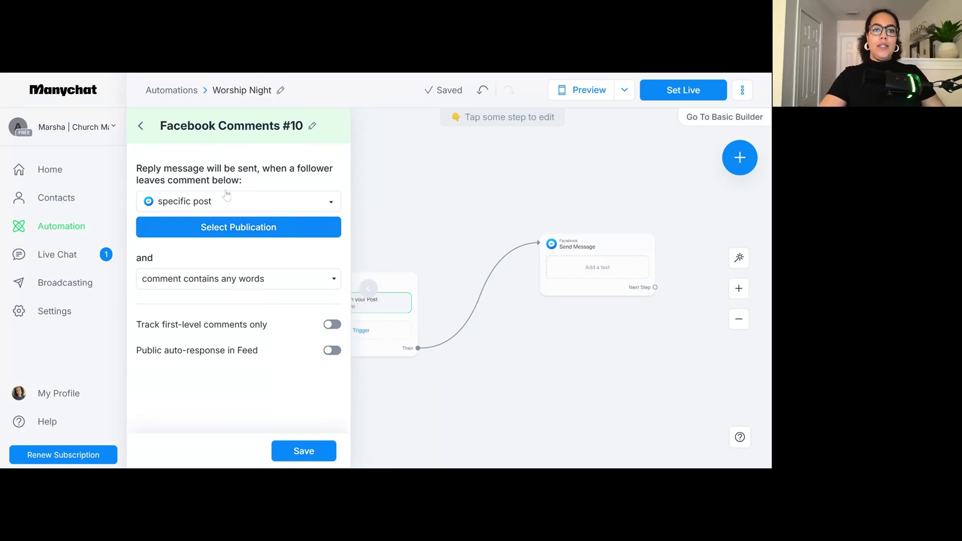
Apply the comment trigger to a specific post, choosing the published "Worship With Us" post for February 26th at 7 PM
{"action": "left_click", "coordinate": [338, 208]}
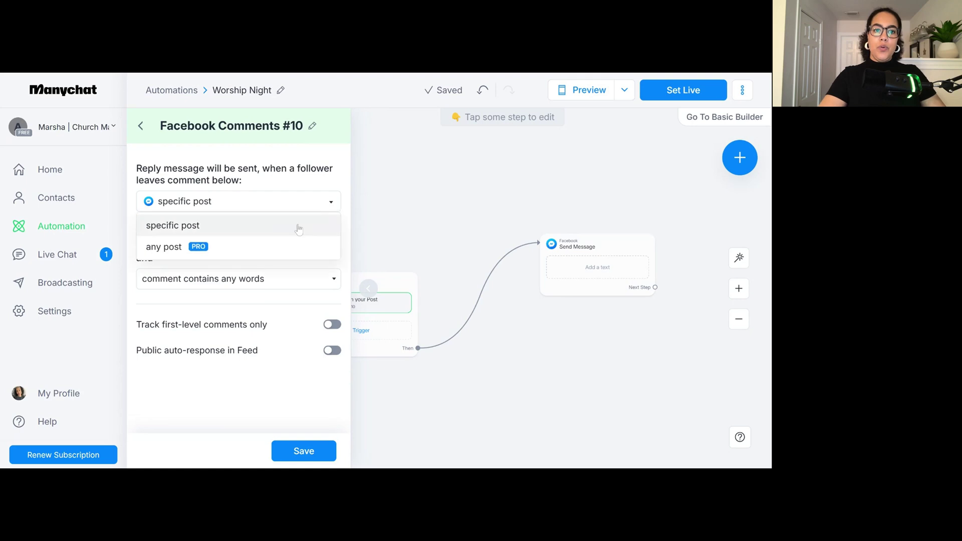
{"action": "left_click", "coordinate": [235, 226]}
{"action": "left_click", "coordinate": [236, 229]}
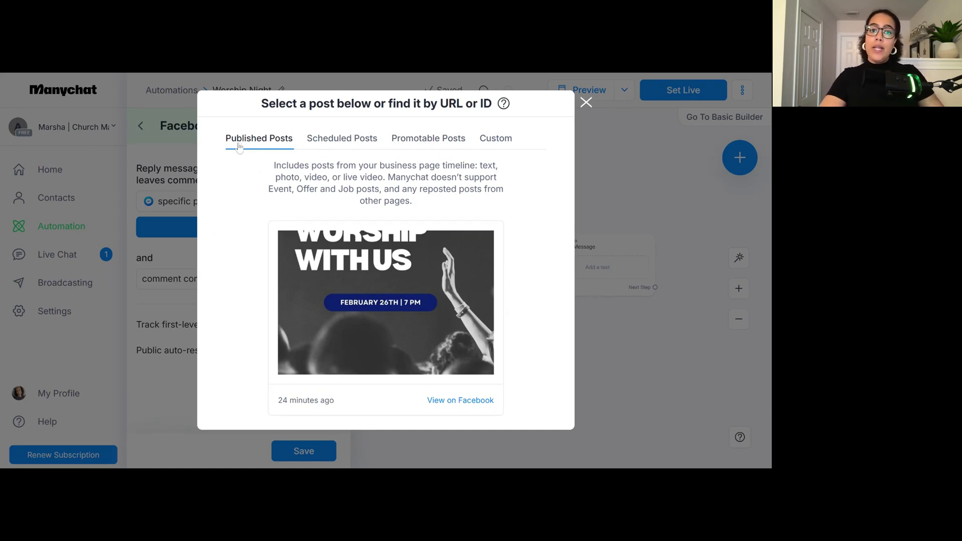
{"action": "left_click", "coordinate": [374, 284]}
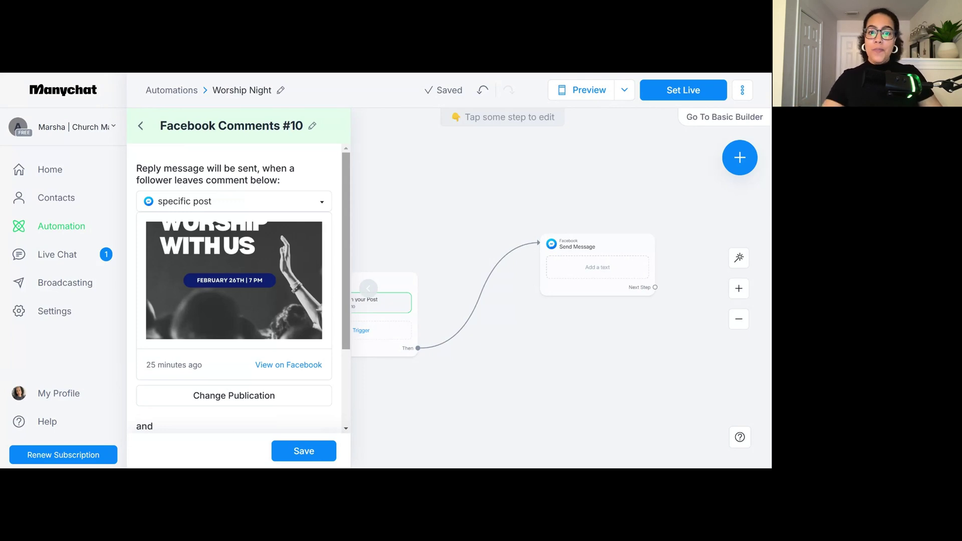
{"action": "scroll", "coordinate": [221, 212], "scroll_direction": "down", "scroll_amount": 3}
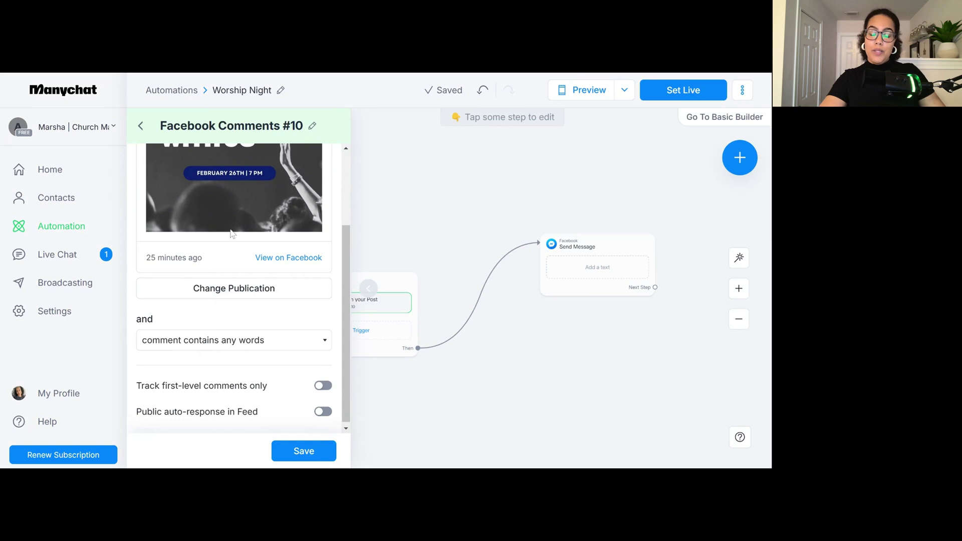
{"action": "scroll", "coordinate": [223, 239], "scroll_direction": "up", "scroll_amount": 3}
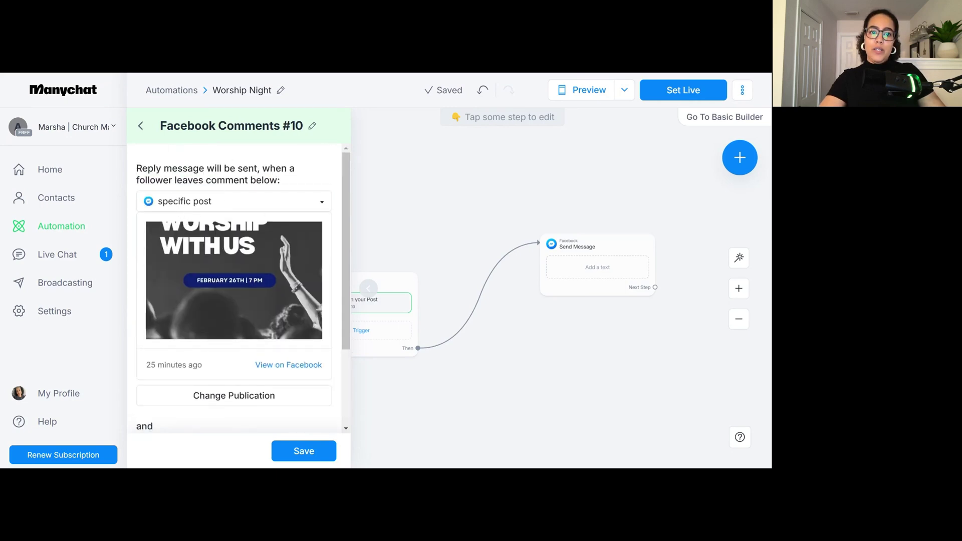
Limit the trigger to comments containing specific words and include the keyword "Worship night"
{"action": "scroll", "coordinate": [234, 241], "scroll_direction": "down", "scroll_amount": 2}
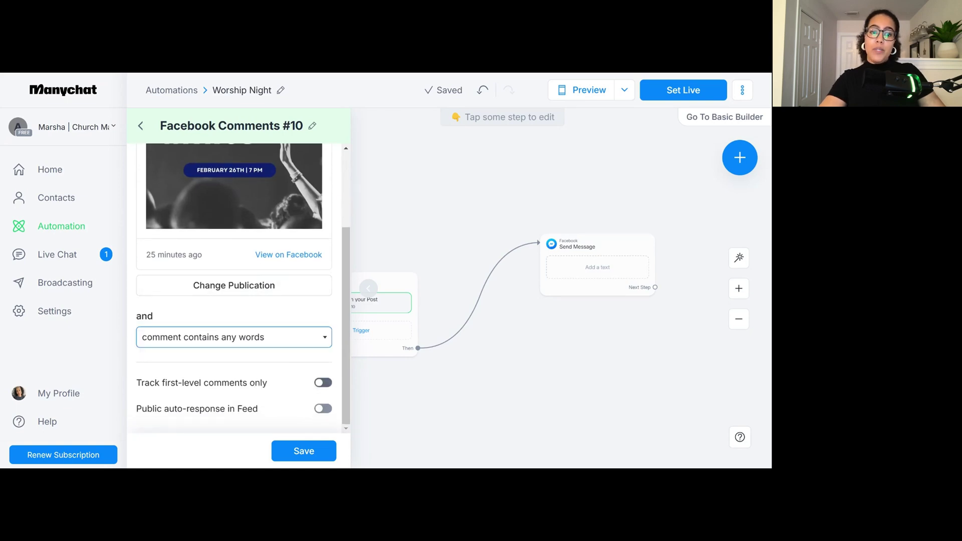
{"action": "left_click", "coordinate": [212, 369]}
{"action": "left_click", "coordinate": [179, 386]}
{"action": "scroll", "coordinate": [183, 396], "scroll_direction": "down", "scroll_amount": 2}
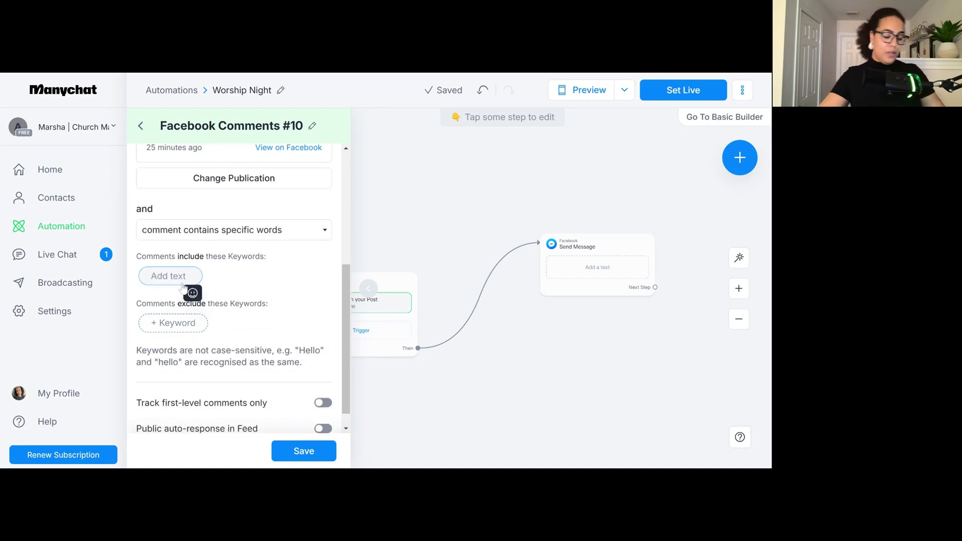
{"action": "type", "text": "Wor"}
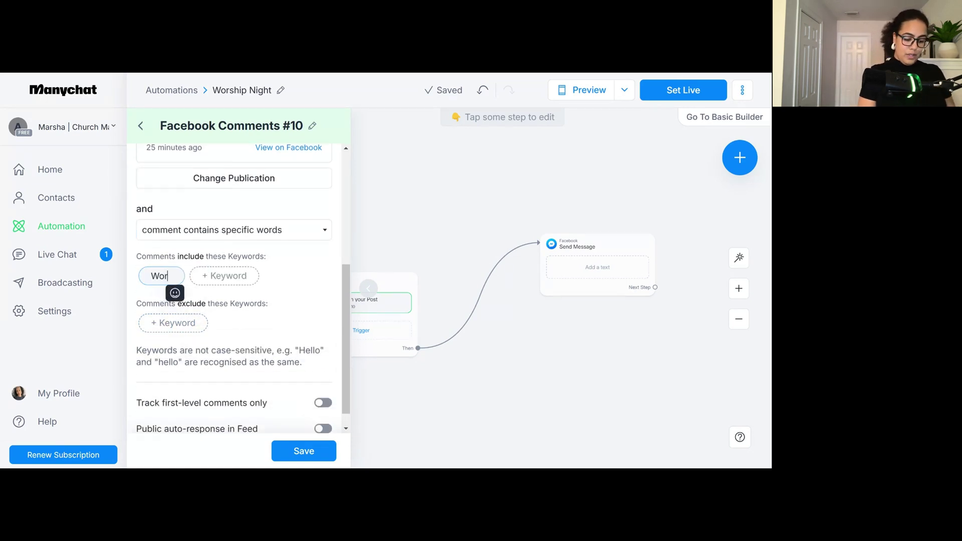
{"action": "type", "text": "ship night"}
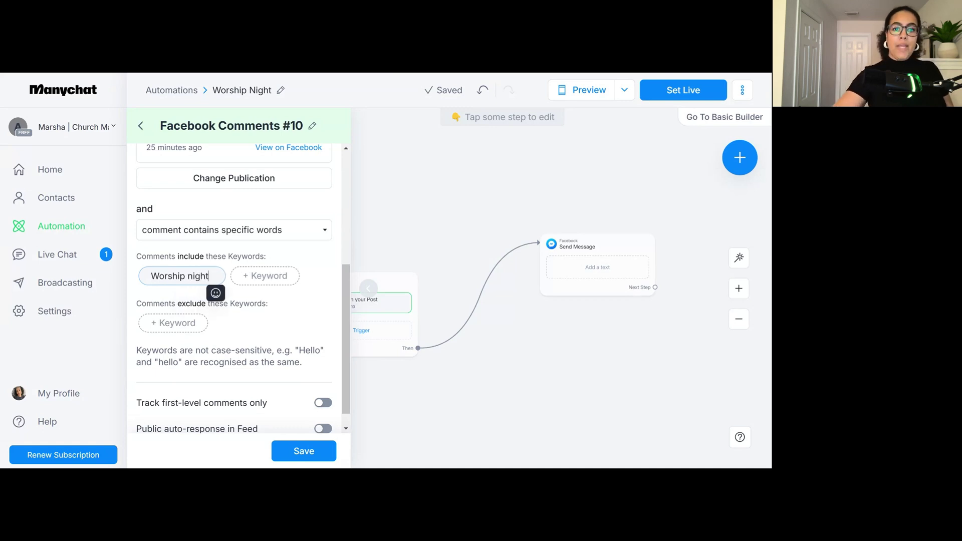
Add "worship" and "night" as further included keywords, then save and close the comment trigger settings
{"action": "left_click", "coordinate": [273, 277]}
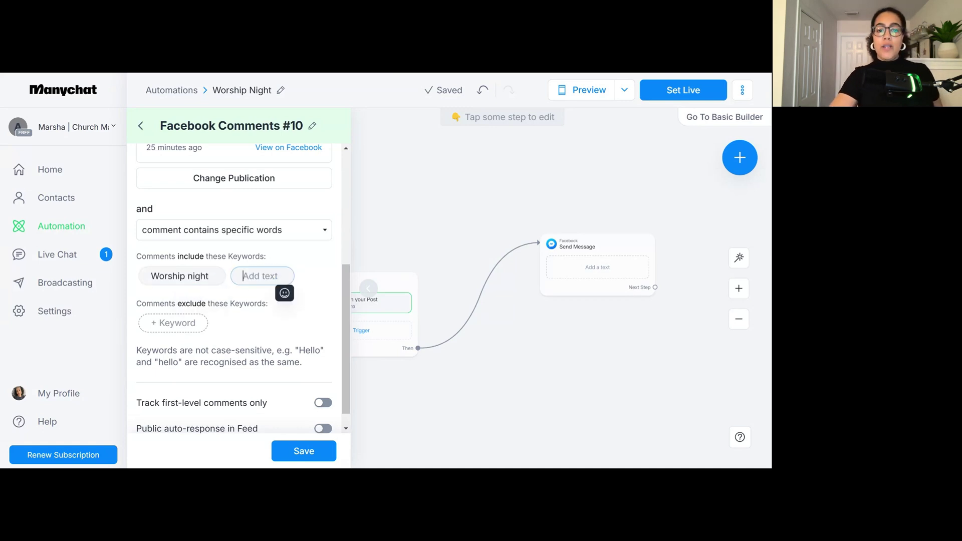
{"action": "type", "text": "wo"}
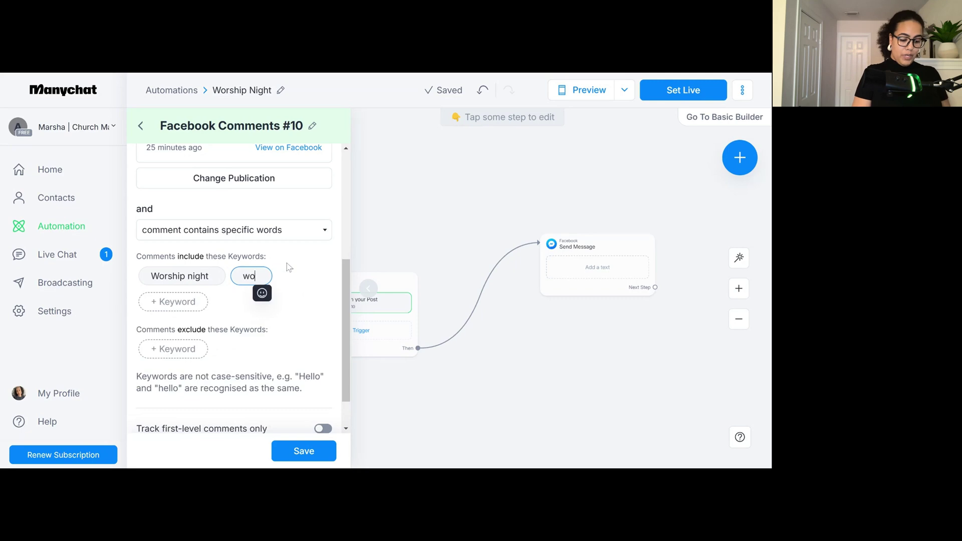
{"action": "type", "text": "rship"}
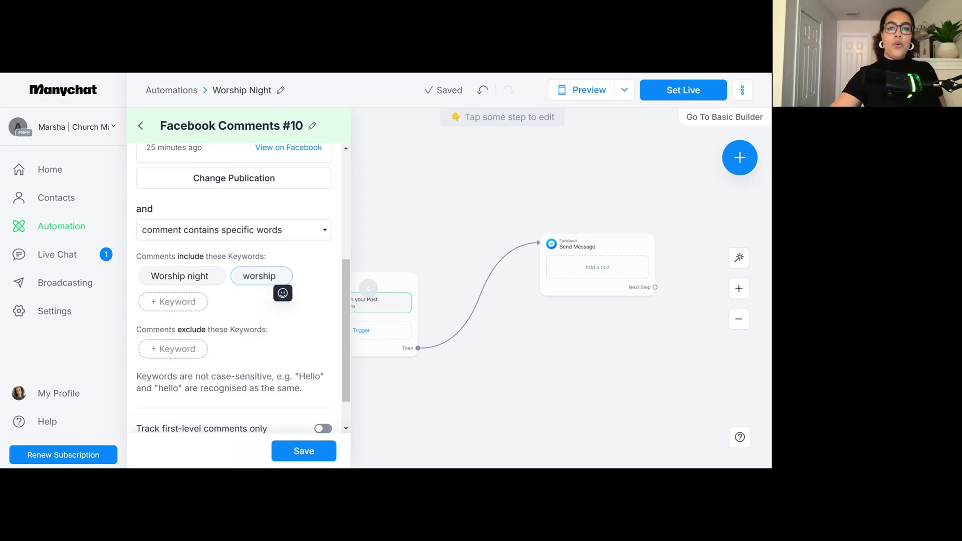
{"action": "key", "text": "Return"}
{"action": "type", "text": "night"}
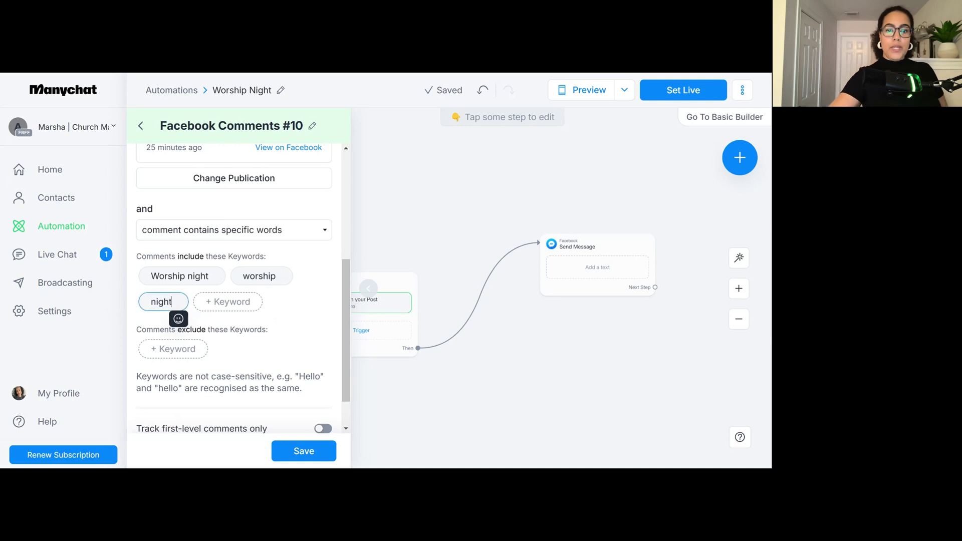
{"action": "left_click", "coordinate": [219, 321]}
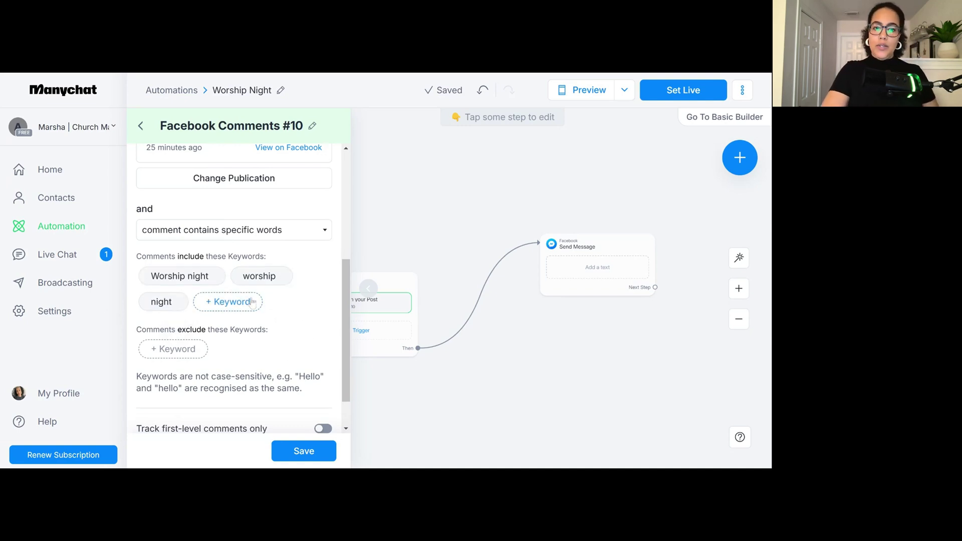
{"action": "scroll", "coordinate": [274, 318], "scroll_direction": "down", "scroll_amount": 1}
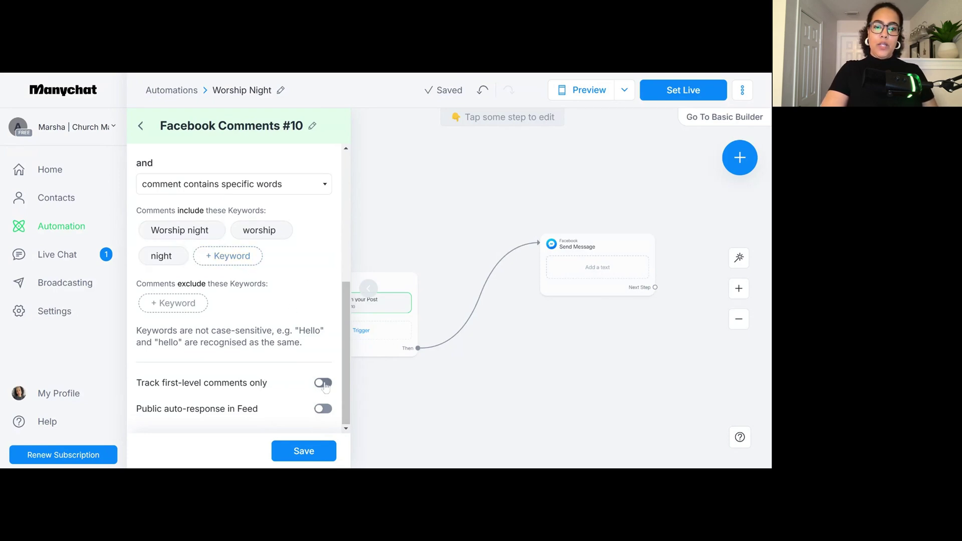
{"action": "left_click", "coordinate": [298, 450]}
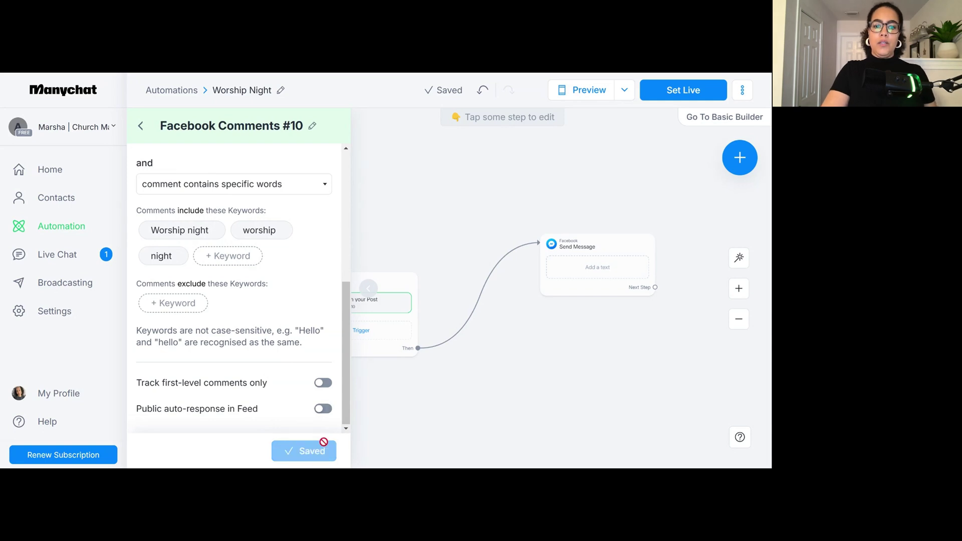
{"action": "left_click", "coordinate": [374, 237]}
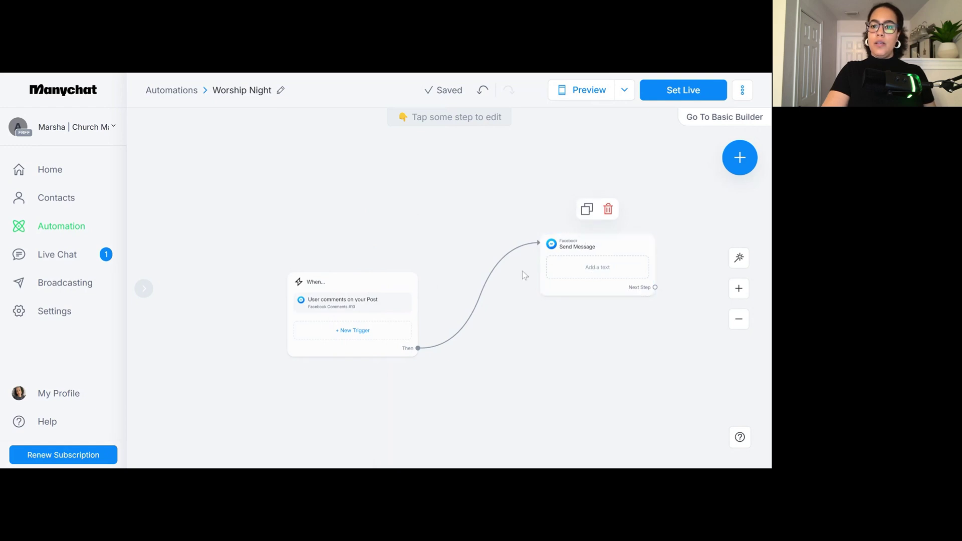
Enter "So glad you're coming!" as the text of the Send Message step
{"action": "left_click", "coordinate": [588, 267]}
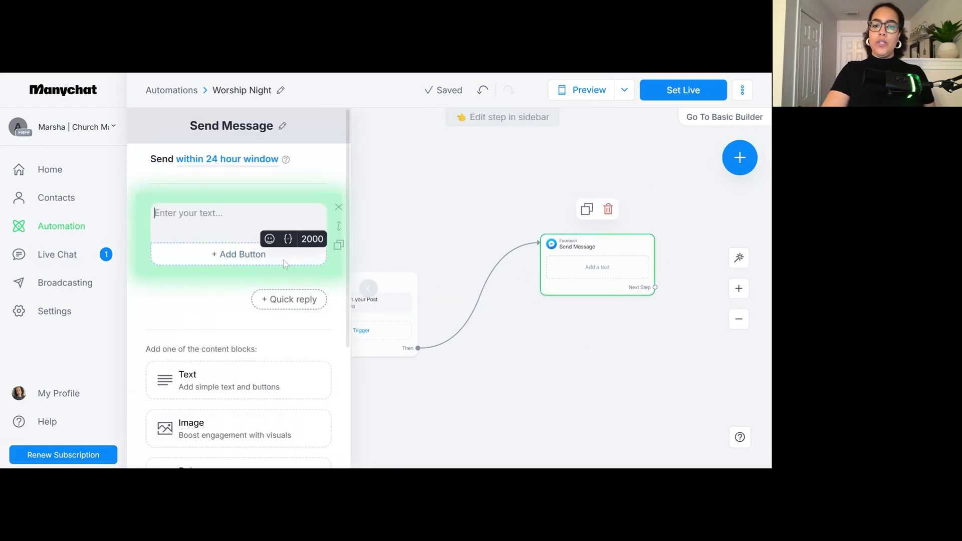
{"action": "left_click", "coordinate": [224, 211]}
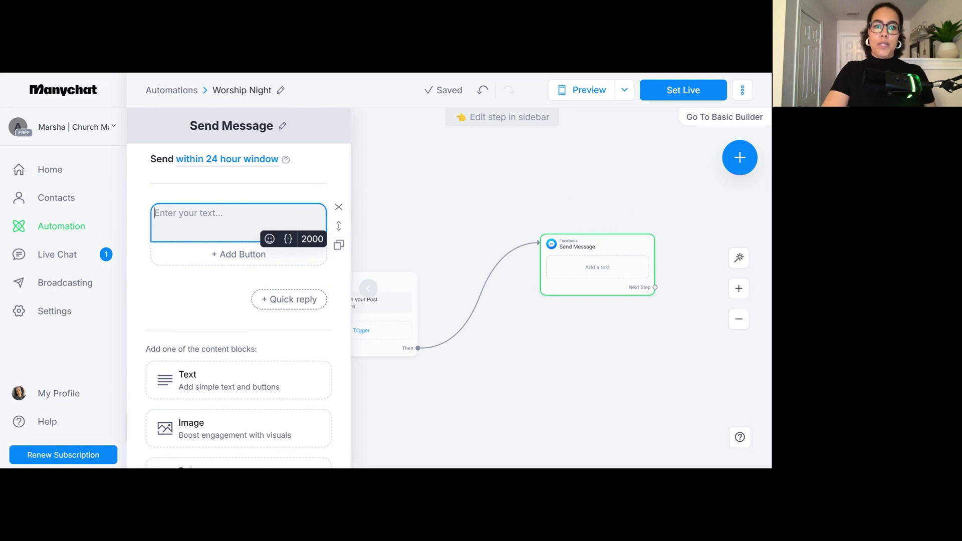
{"action": "type", "text": "So gald you're c"}
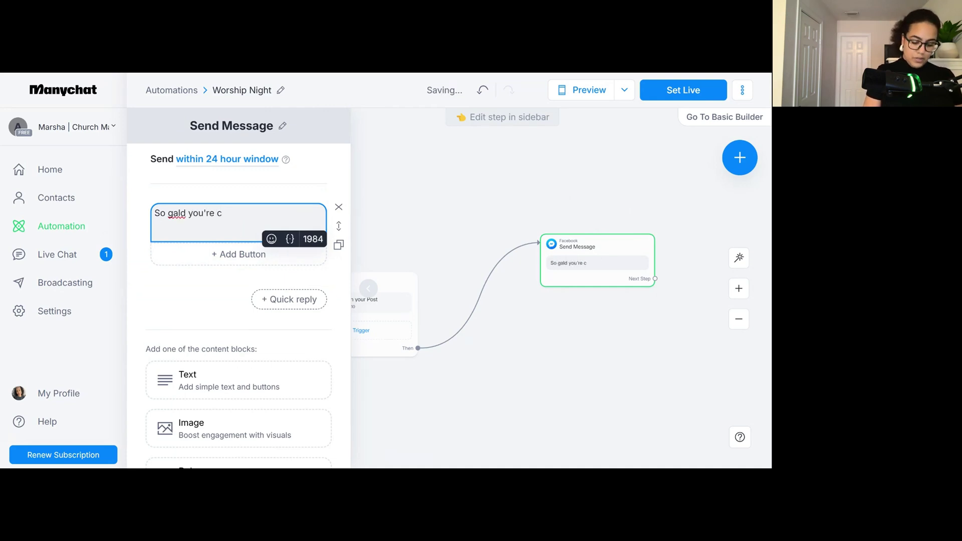
{"action": "type", "text": "oming!"}
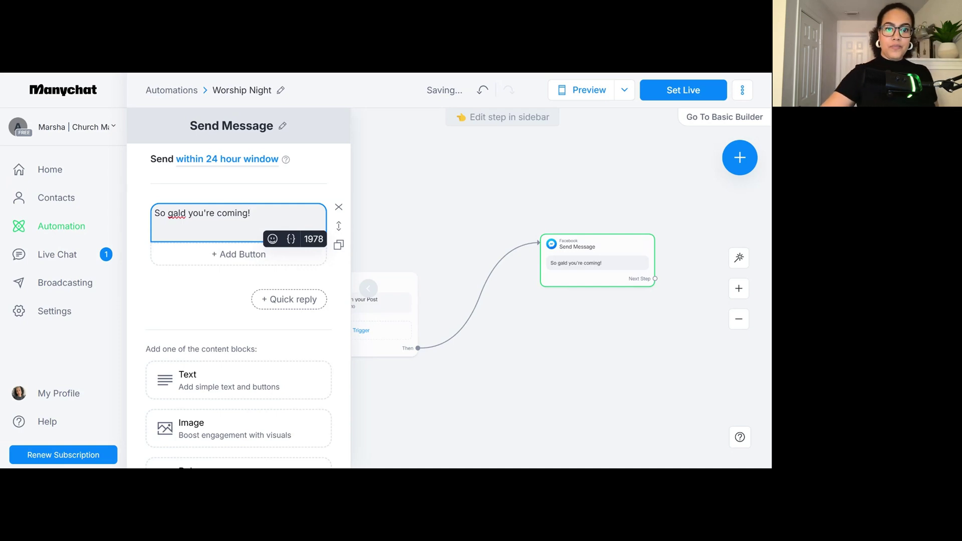
{"action": "left_click", "coordinate": [179, 213]}
{"action": "key", "text": "BackSpace"}
{"action": "key", "text": "BackSpace"}
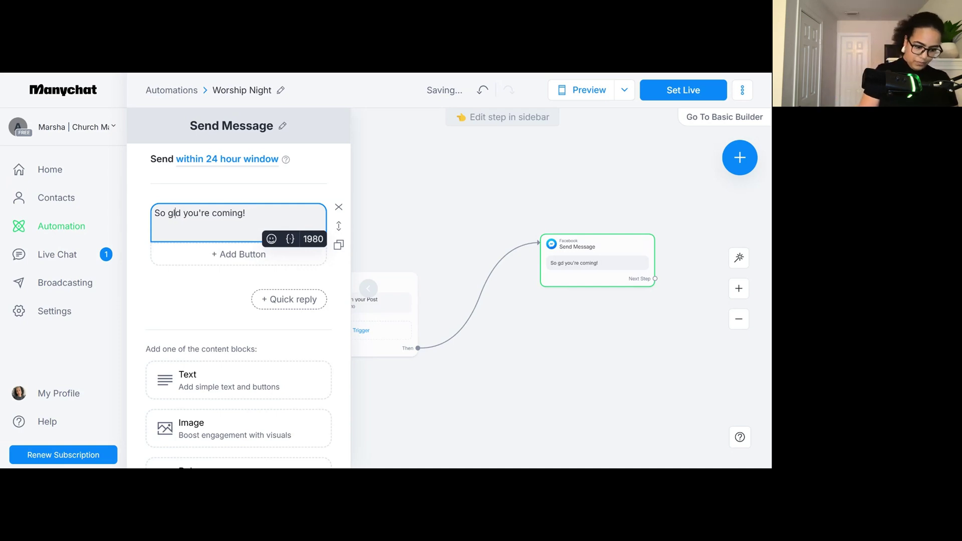
{"action": "type", "text": "la"}
{"action": "left_click", "coordinate": [194, 176]}
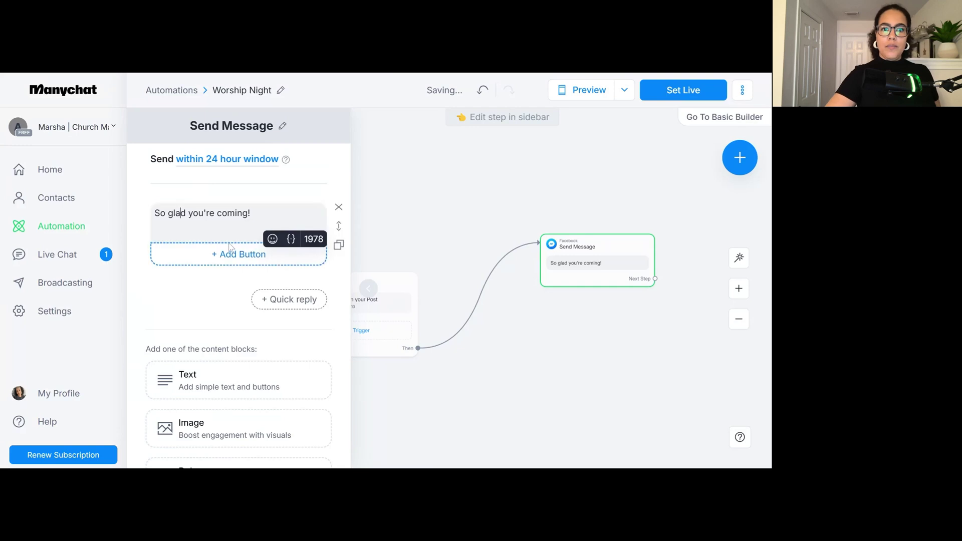
{"action": "left_click", "coordinate": [245, 255]}
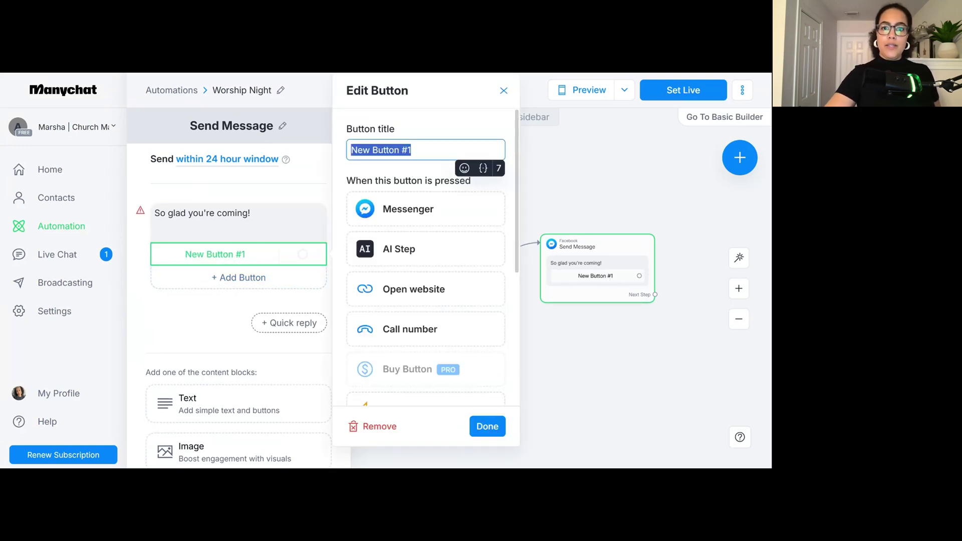
{"action": "type", "text": "Register here"}
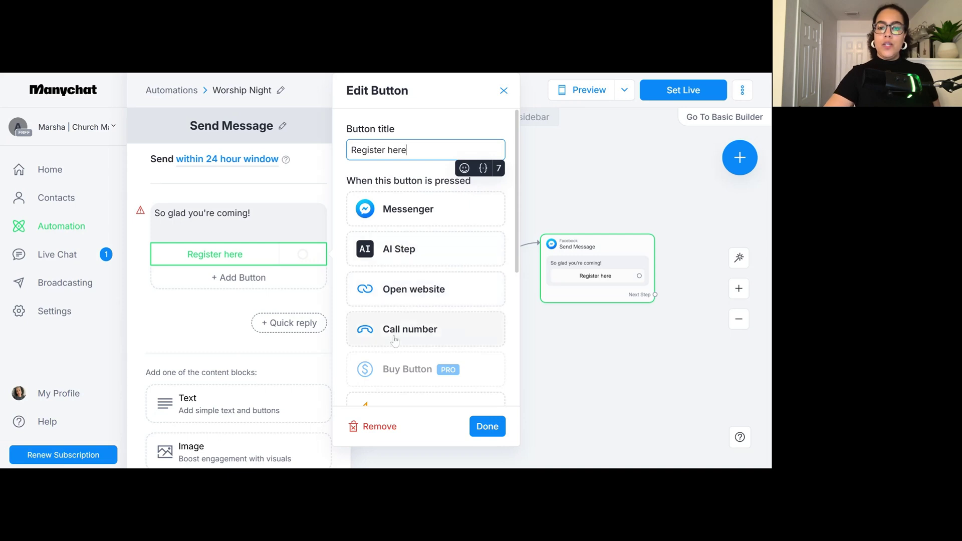
{"action": "left_click", "coordinate": [403, 289]}
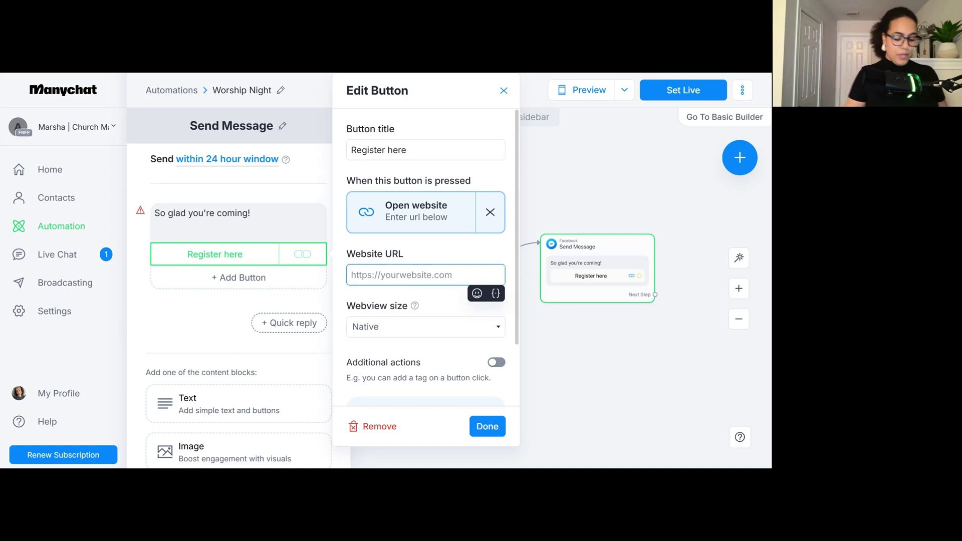
{"action": "type", "text": "http"}
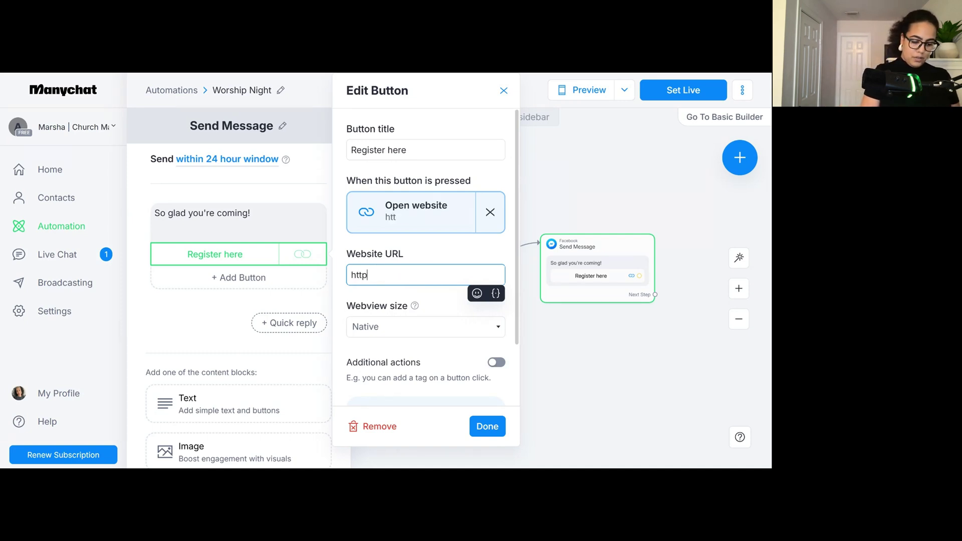
{"action": "type", "text": "s://thegospelmarketer.com"}
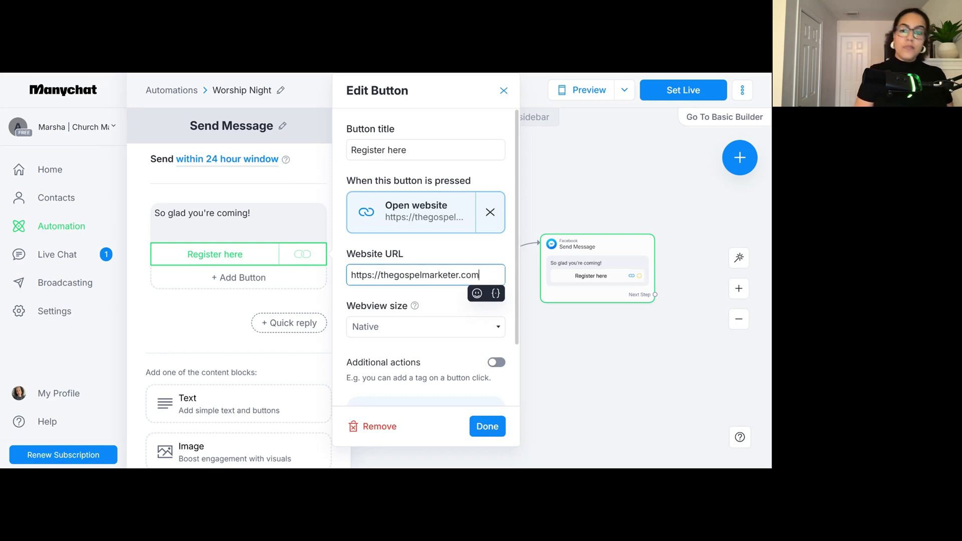
{"action": "left_click", "coordinate": [488, 426]}
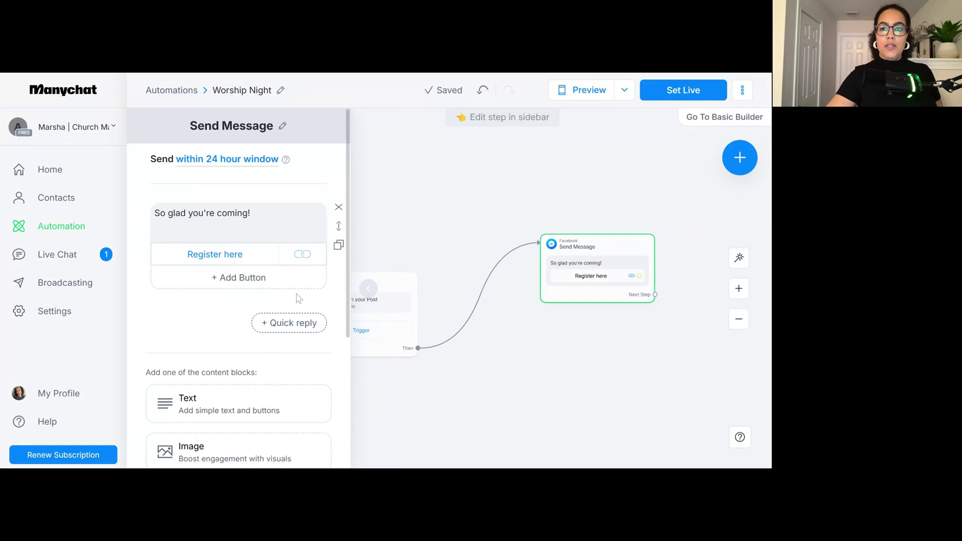
Add an image block with the "Worship With Us" flyer below the message text, and delete that block again
{"action": "mouse_move", "coordinate": [628, 302]}
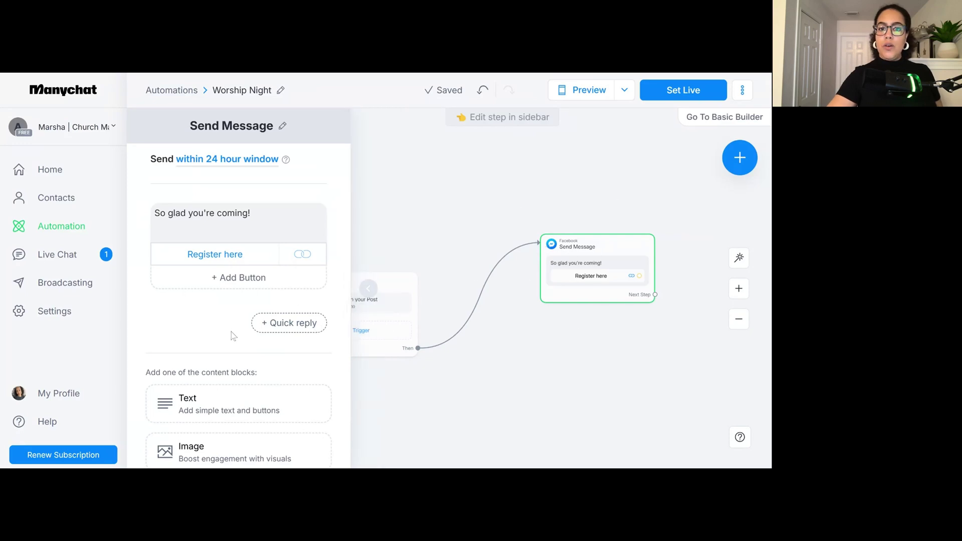
{"action": "scroll", "coordinate": [229, 331], "scroll_direction": "down", "scroll_amount": 2}
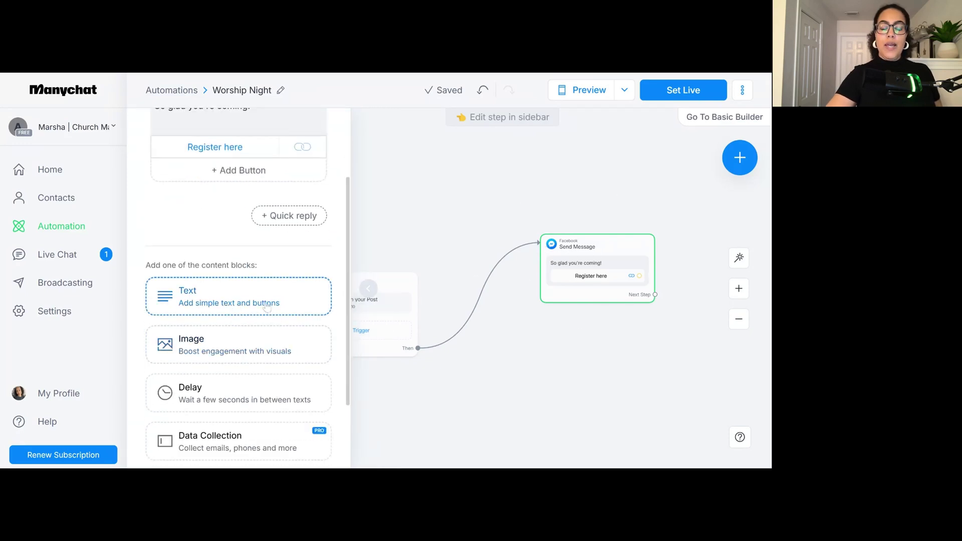
{"action": "left_click", "coordinate": [212, 346]}
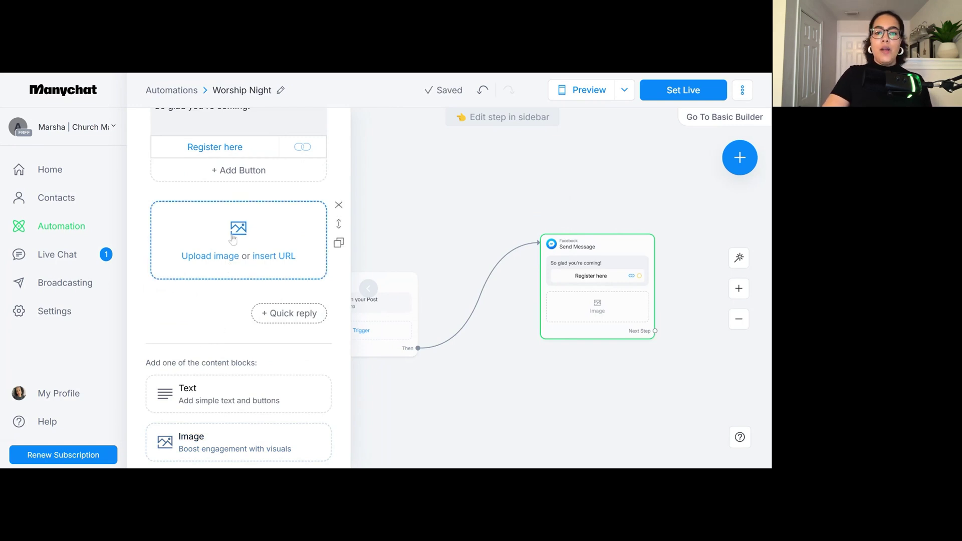
{"action": "left_click", "coordinate": [210, 257]}
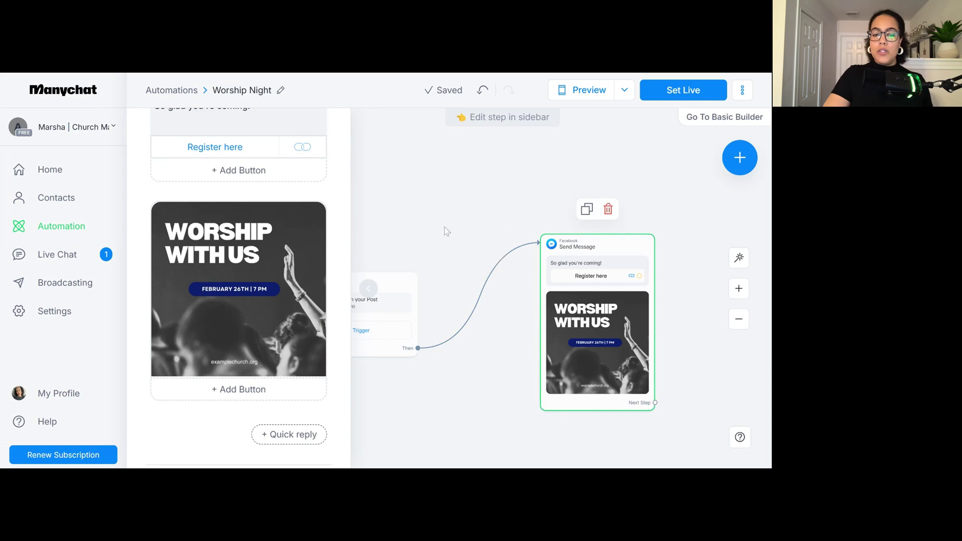
{"action": "left_click", "coordinate": [339, 206]}
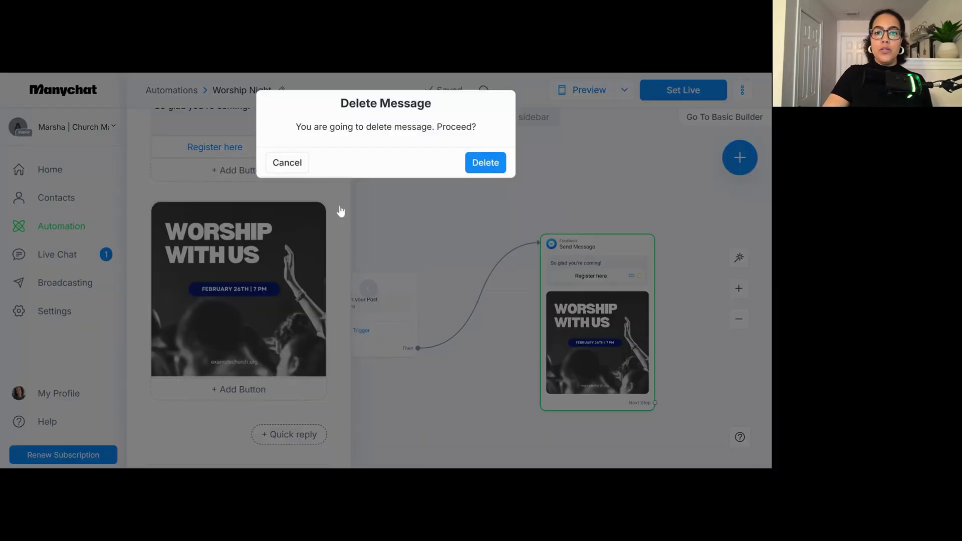
{"action": "left_click", "coordinate": [486, 162]}
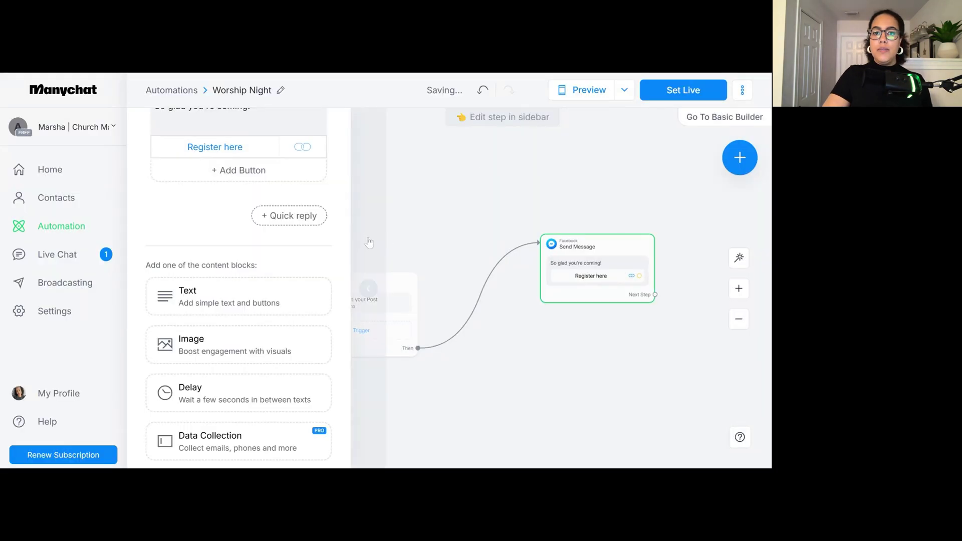
Look through the available content blocks and next-step options for the Send Message step without adding any
{"action": "scroll", "coordinate": [262, 259], "scroll_direction": "down", "scroll_amount": 2}
{"action": "scroll", "coordinate": [256, 258], "scroll_direction": "up", "scroll_amount": 4}
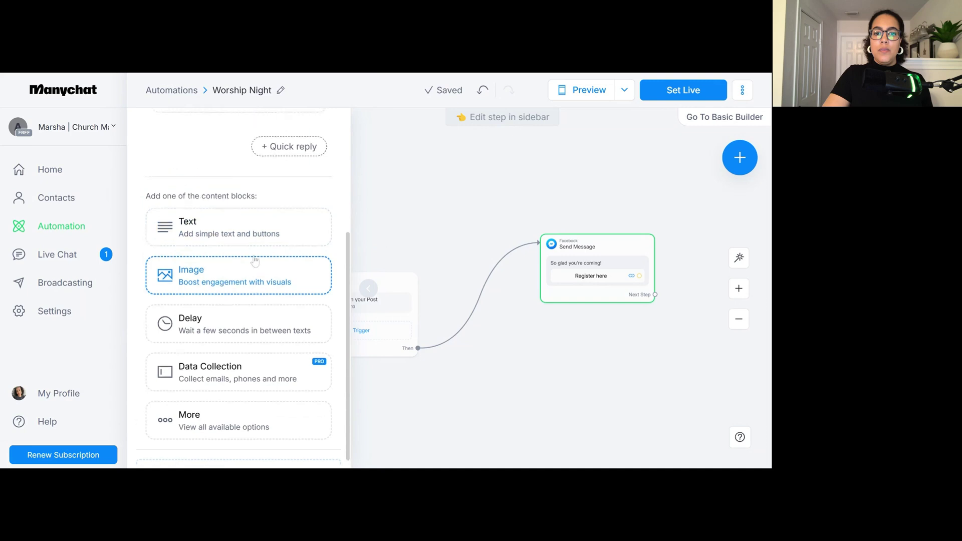
{"action": "scroll", "coordinate": [256, 260], "scroll_direction": "down", "scroll_amount": 3}
{"action": "left_click", "coordinate": [238, 450]}
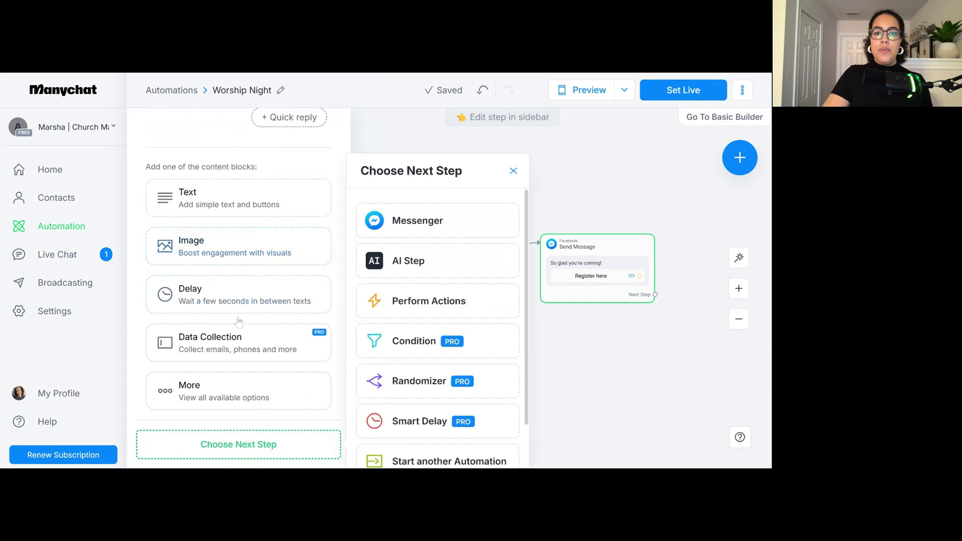
{"action": "scroll", "coordinate": [401, 240], "scroll_direction": "down", "scroll_amount": 2}
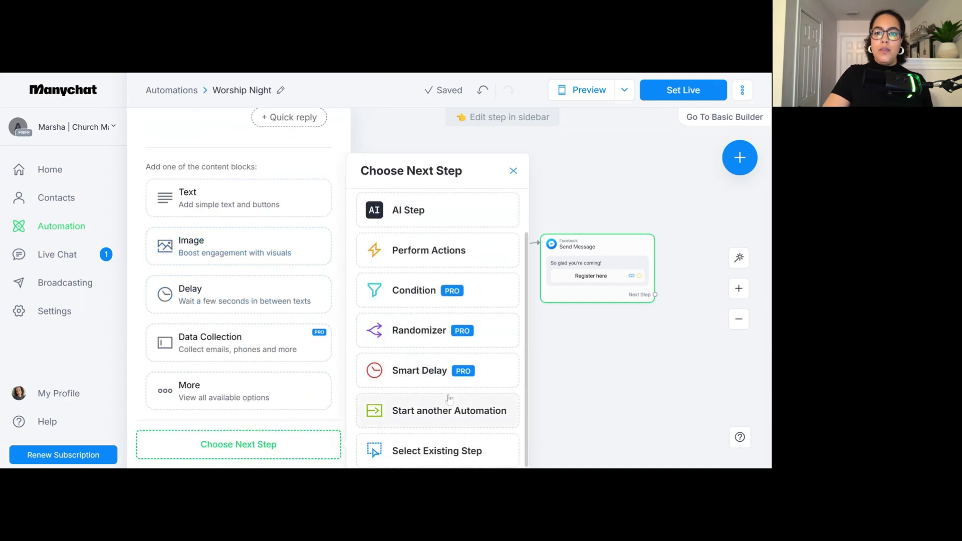
{"action": "left_click", "coordinate": [513, 170]}
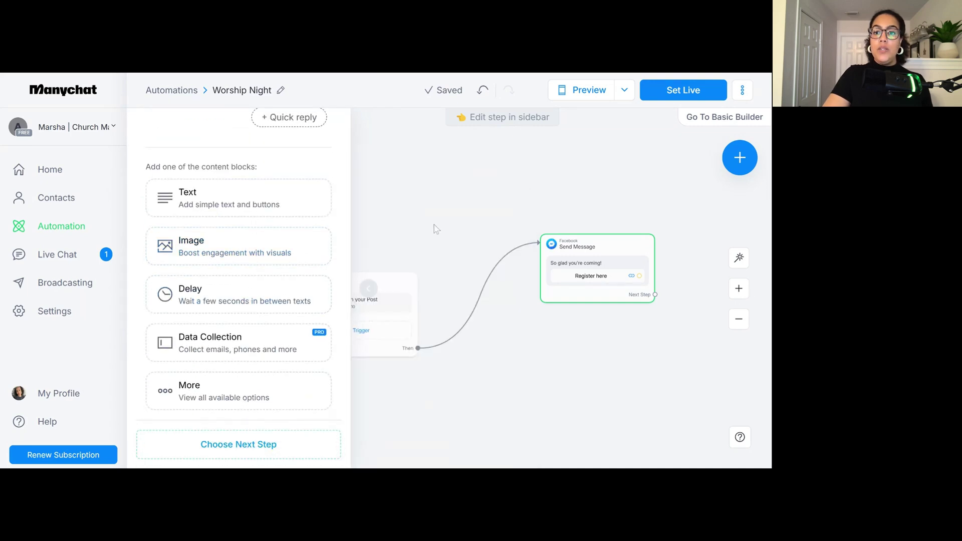
{"action": "left_click", "coordinate": [640, 276]}
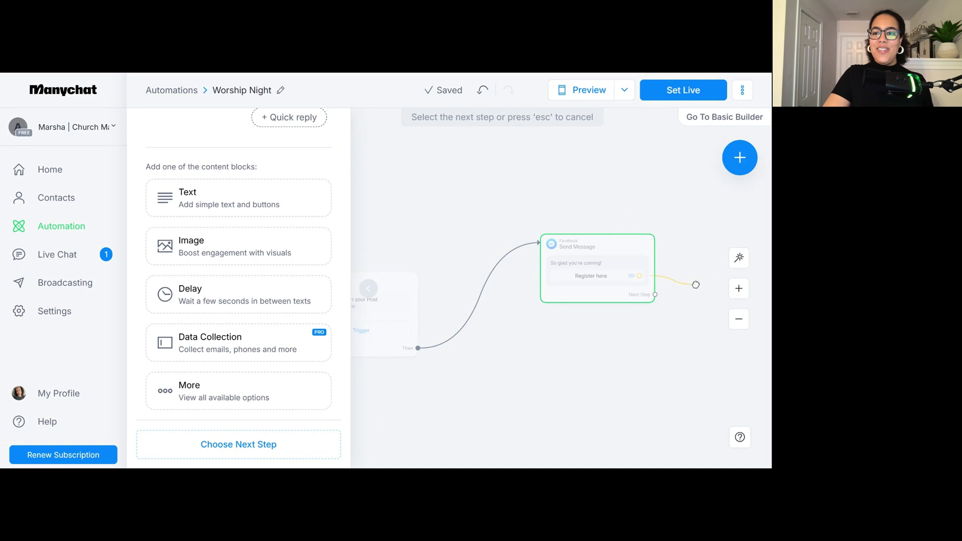
{"action": "left_click", "coordinate": [698, 270]}
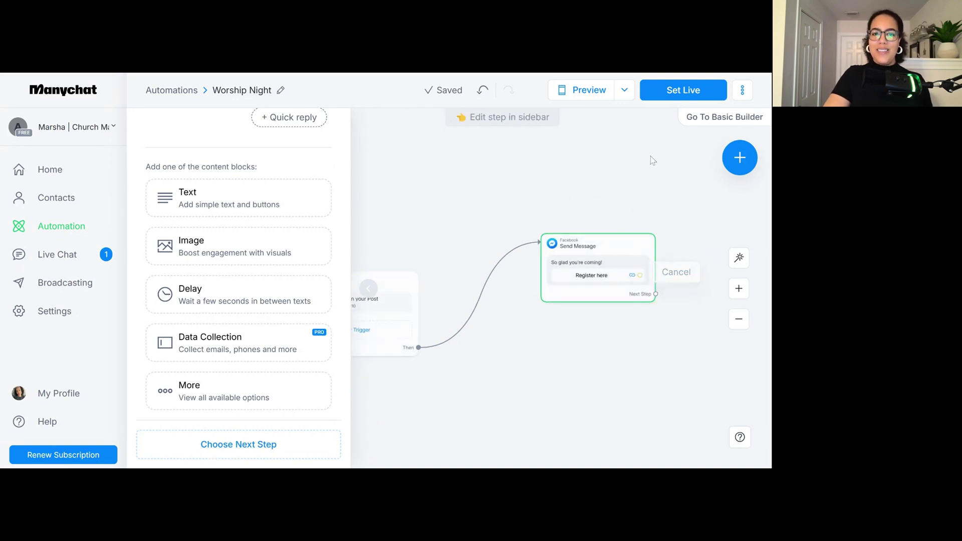
{"action": "left_click", "coordinate": [591, 200]}
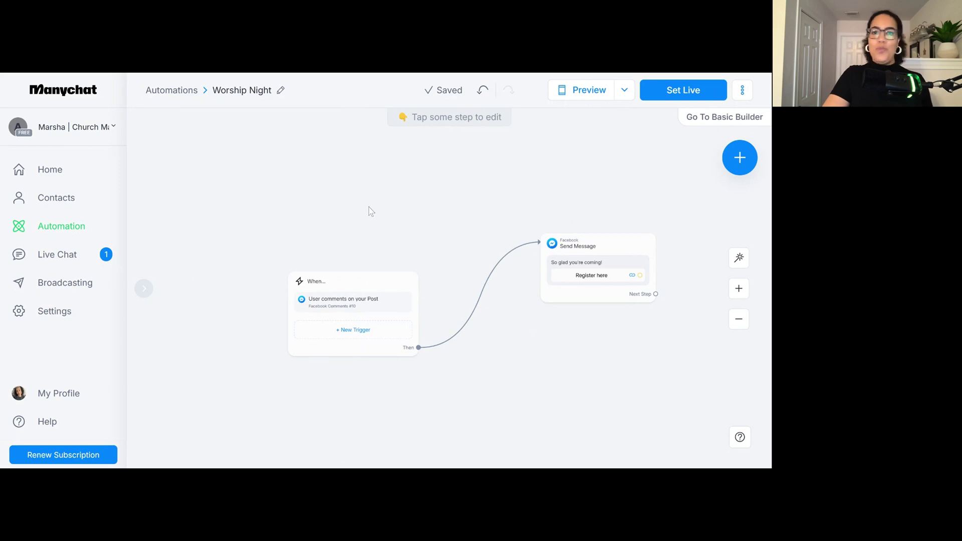
Set the Worship Night automation live, and turn off its comment trigger in the list of automations
{"action": "mouse_move", "coordinate": [590, 251]}
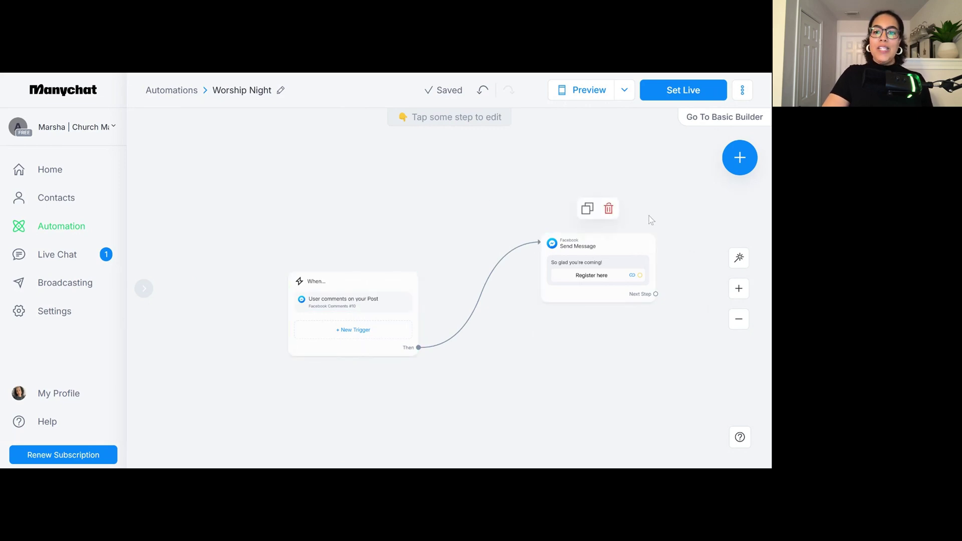
{"action": "left_click", "coordinate": [671, 94]}
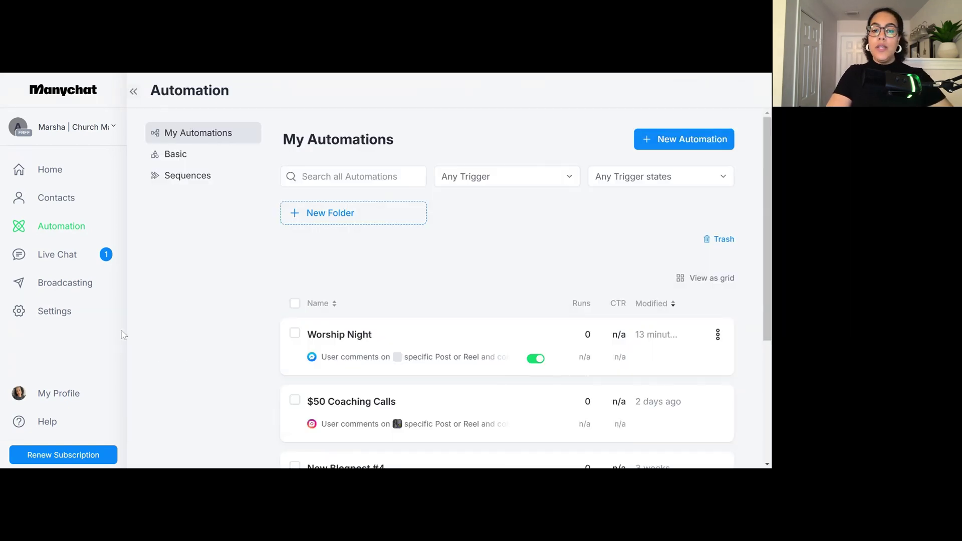
{"action": "left_click", "coordinate": [535, 360]}
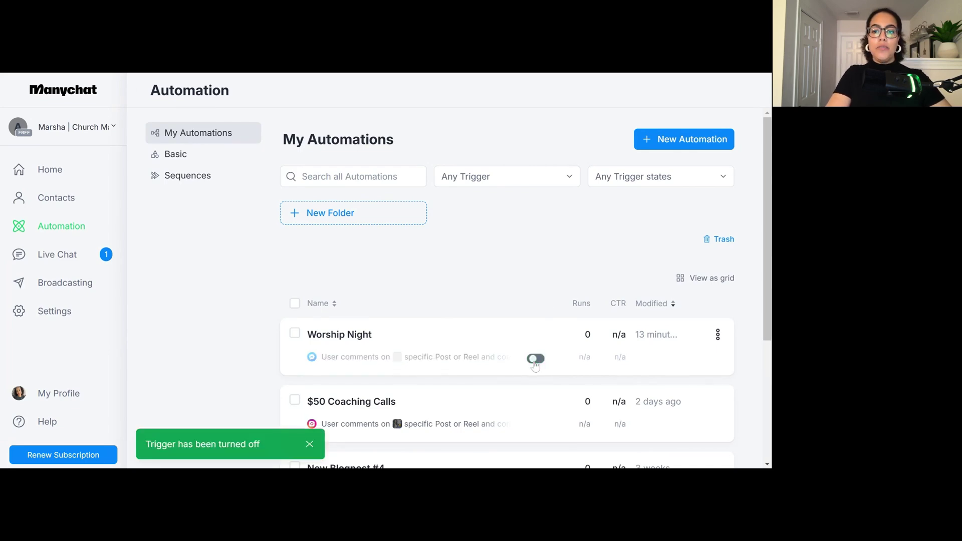